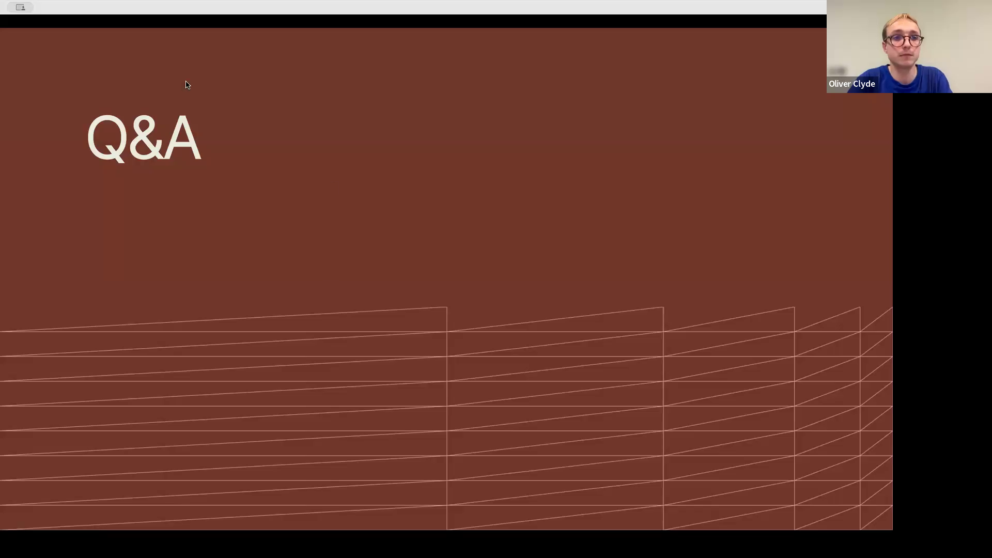
- Leave the slideshow, return to the Retool webinar app and open getSoftwareProviders to inspect its x-api-key header
key("Escape")
left_click(112, 36)
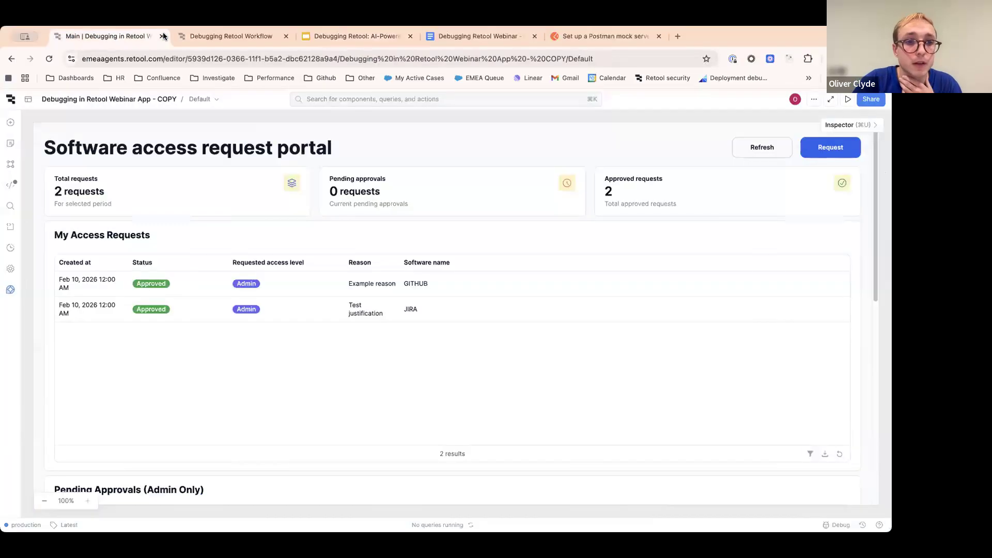
left_click(11, 186)
left_click(103, 339)
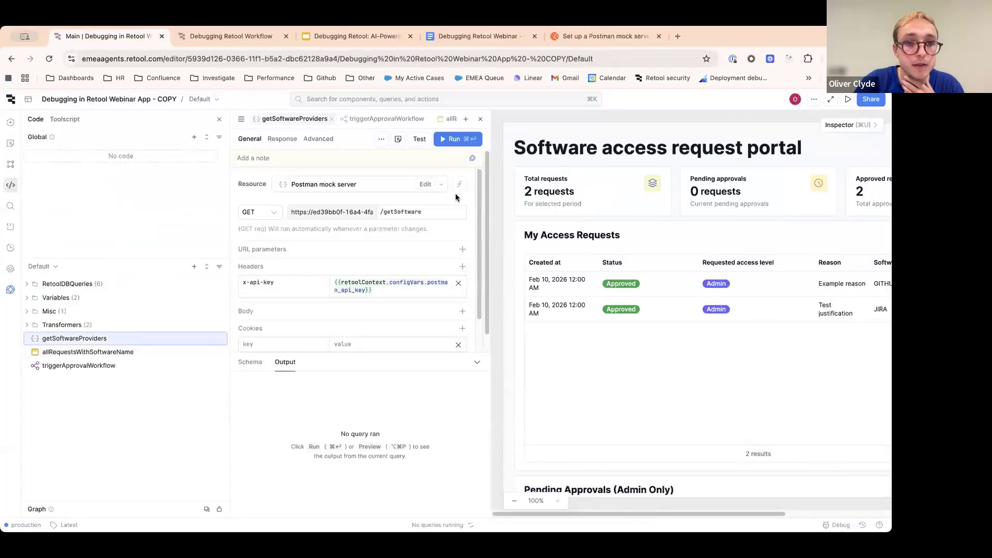
left_click(269, 284)
triple_click(269, 283)
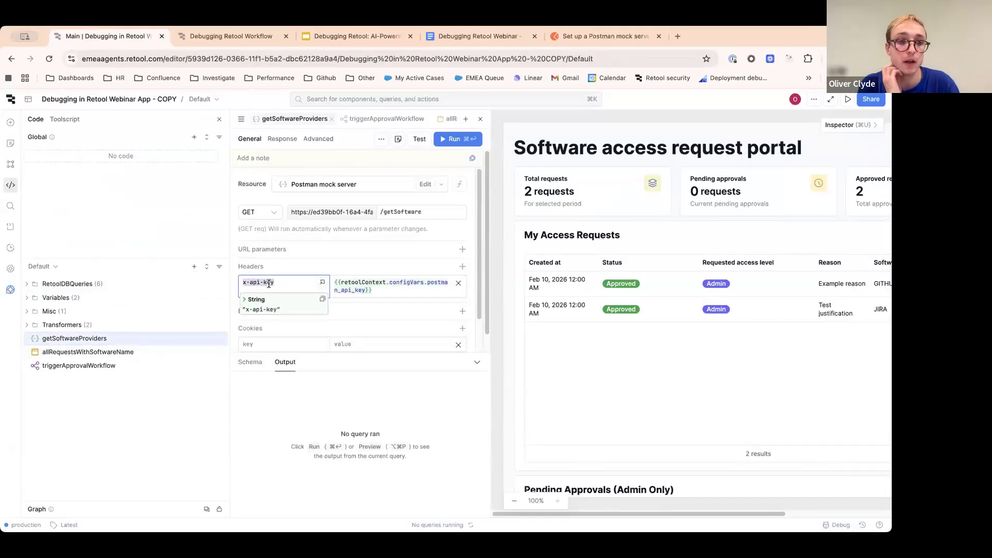
key("super+Tab")
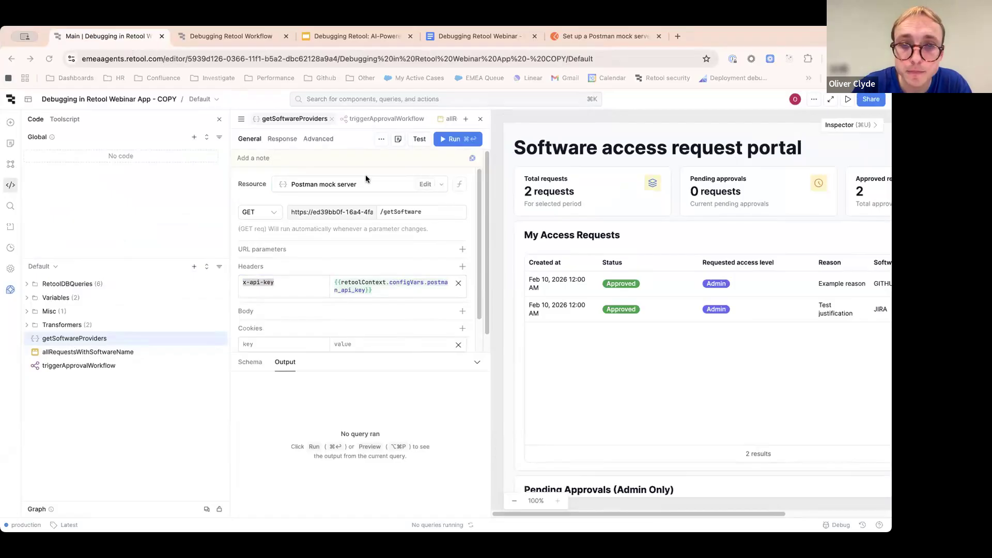
left_click(272, 282)
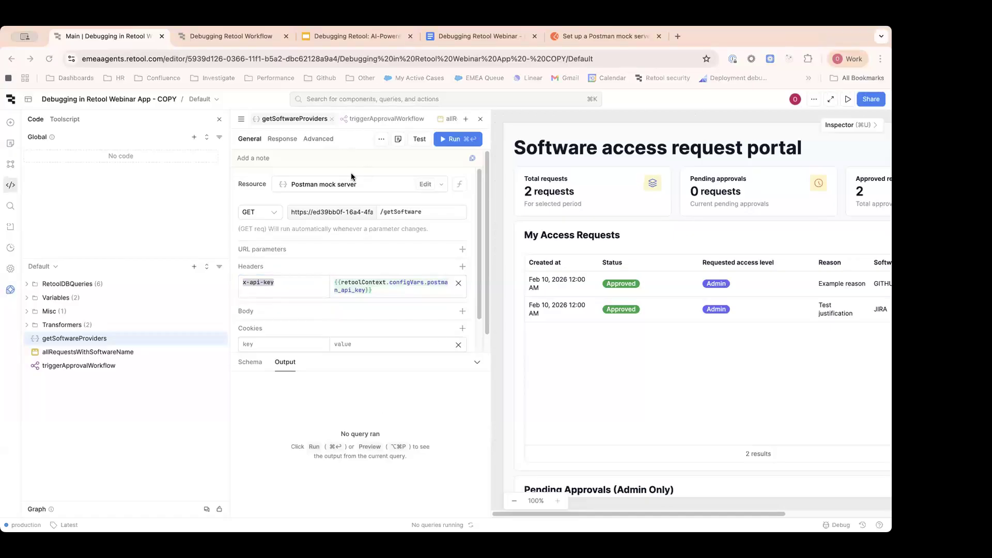
left_click(273, 39)
left_click(309, 266)
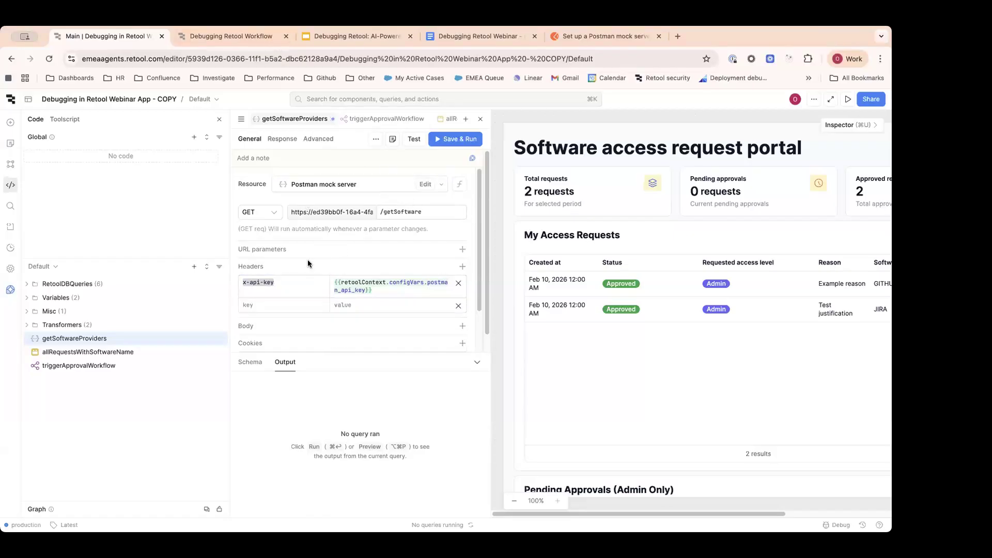
- Open the Postman mock server resource's settings and review its base URL, URL parameters and headers
left_click(423, 184)
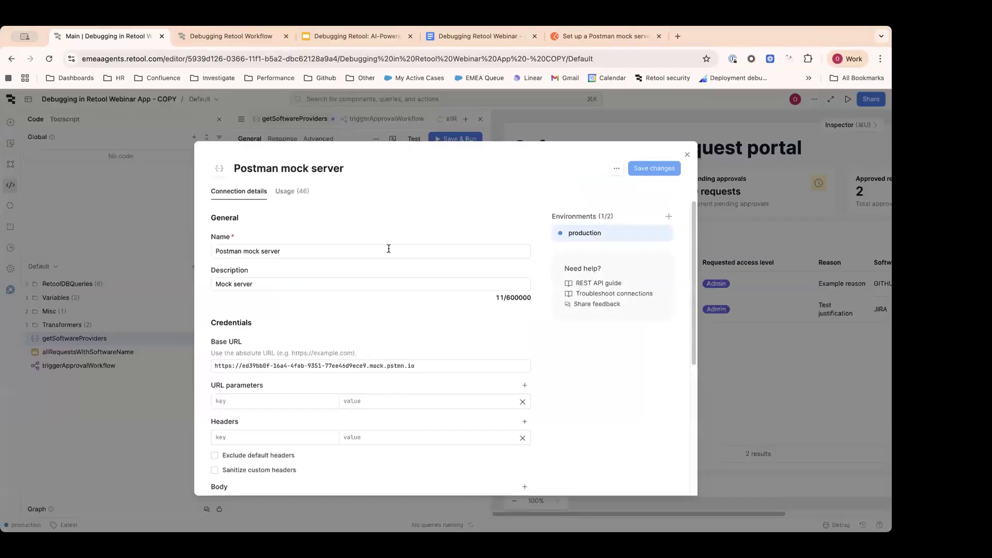
scroll(388, 248, "down", 3)
scroll(318, 265, "up", 3)
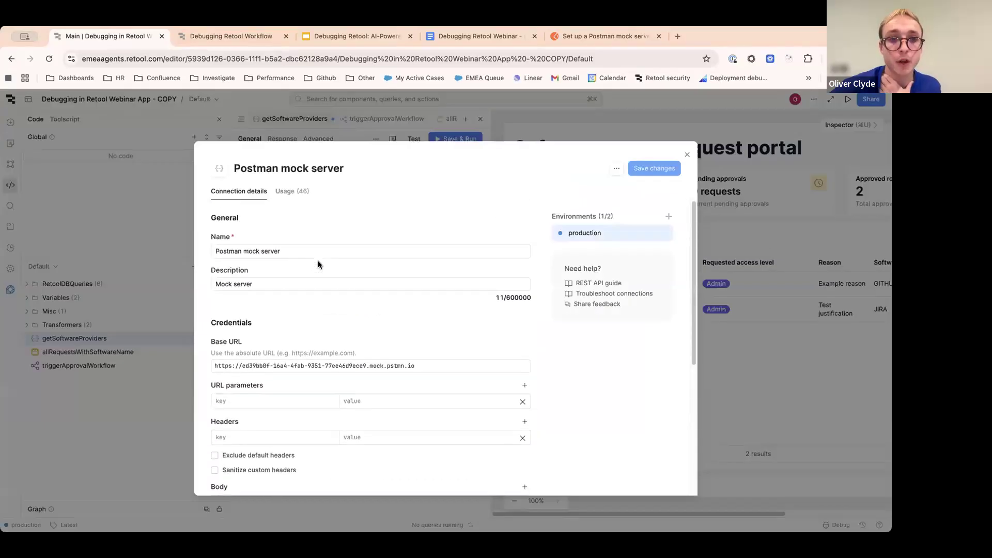
scroll(318, 253, "down", 2)
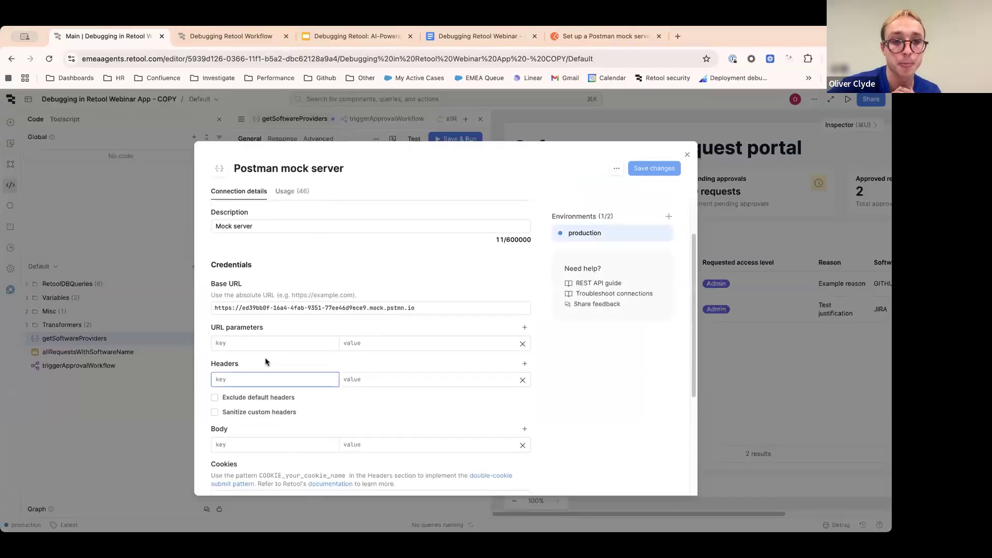
scroll(259, 355, "up", 2)
scroll(306, 291, "down", 2)
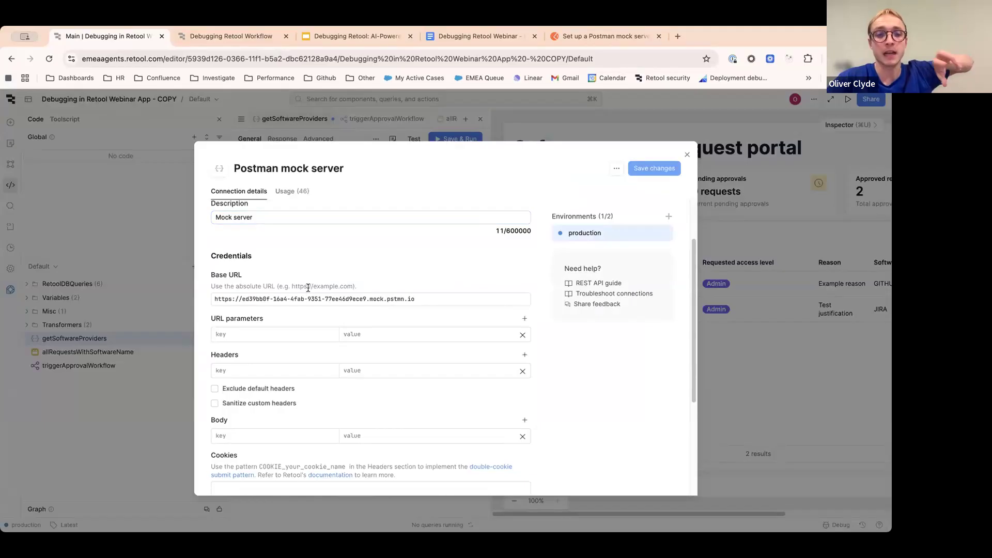
- Try adding a resource header x-api-key with the value {{ environment.variables.postman_api_key }}, and close the settings without saving
left_click(280, 369)
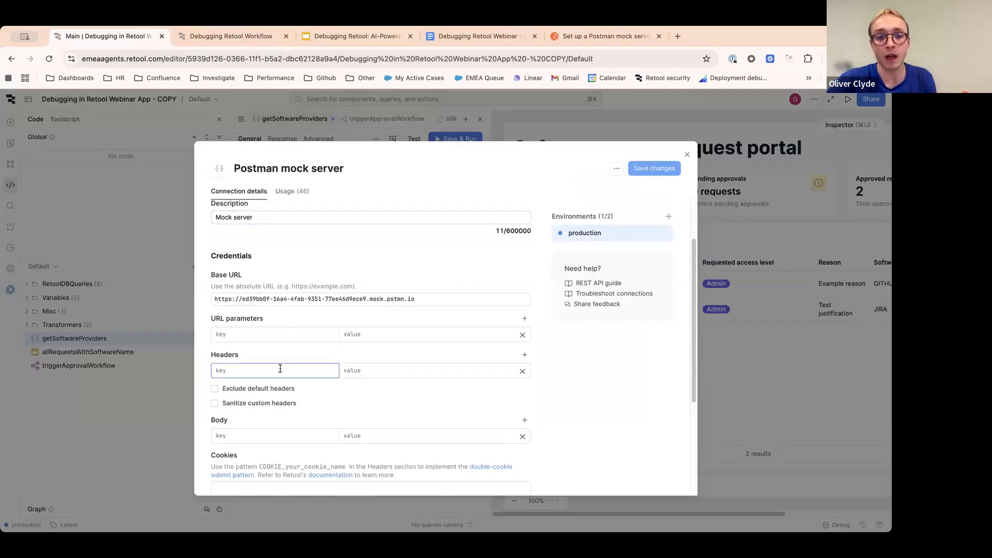
type("x-api")
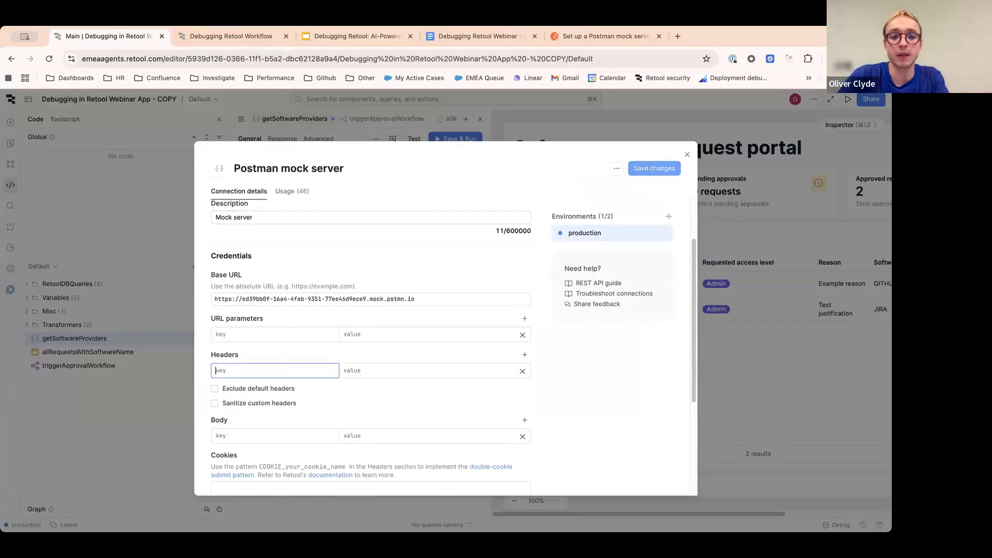
type("-key")
left_click(387, 373)
type("{{")
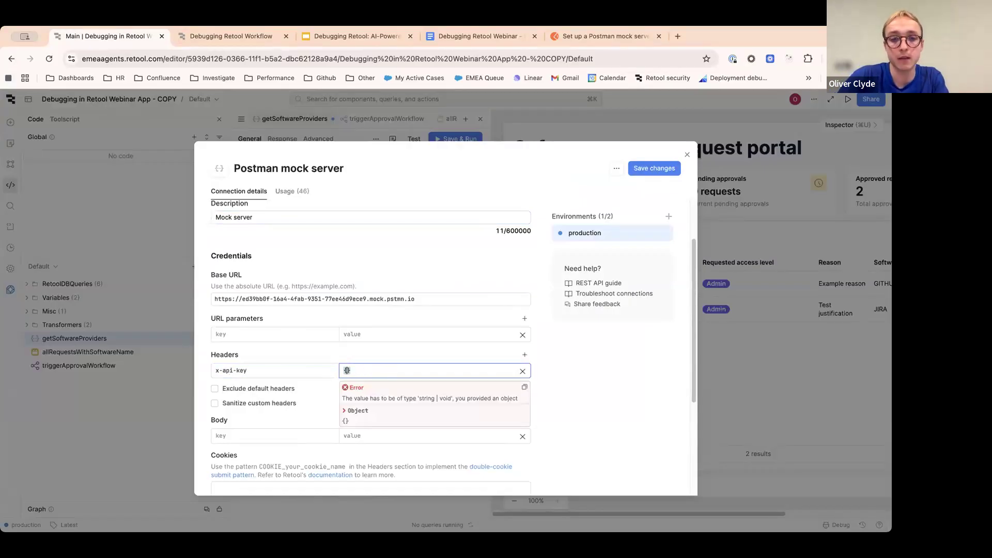
type("{")
key("Down")
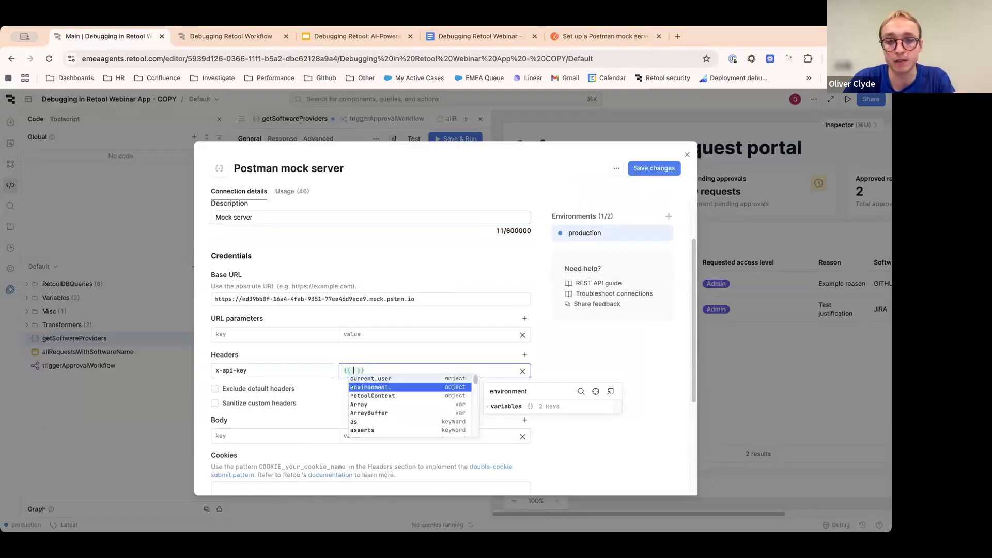
key("Return")
key("Return")
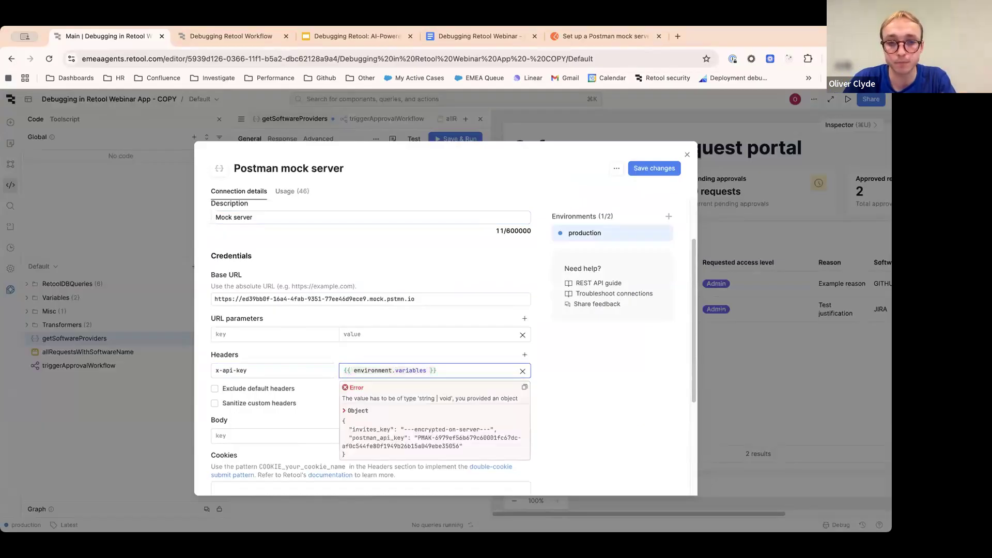
type(".po")
key("Return")
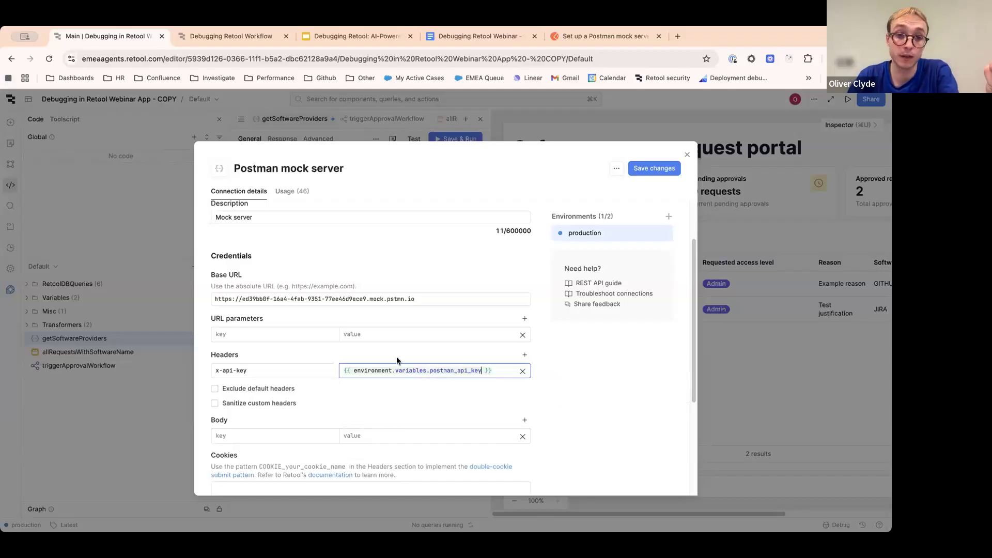
mouse_move(444, 369)
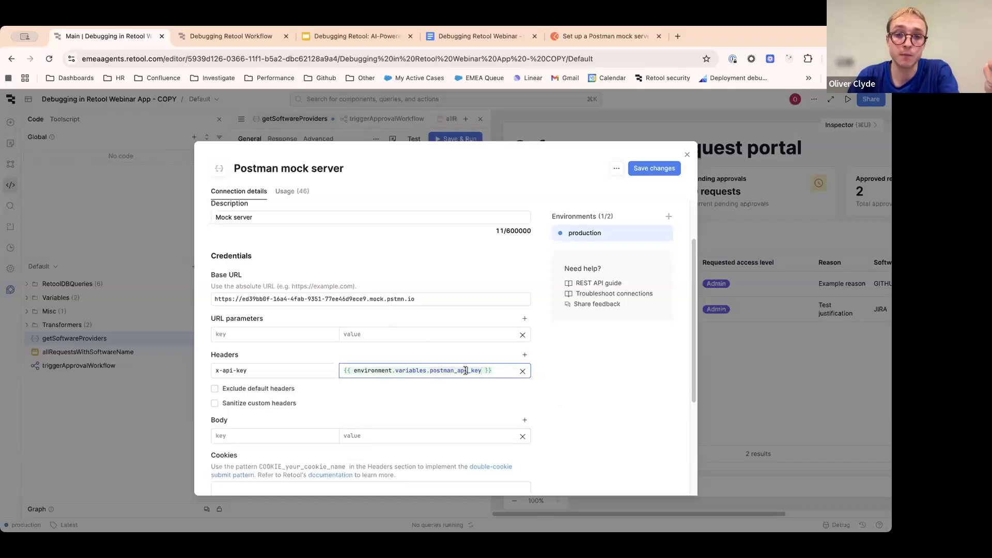
mouse_move(388, 373)
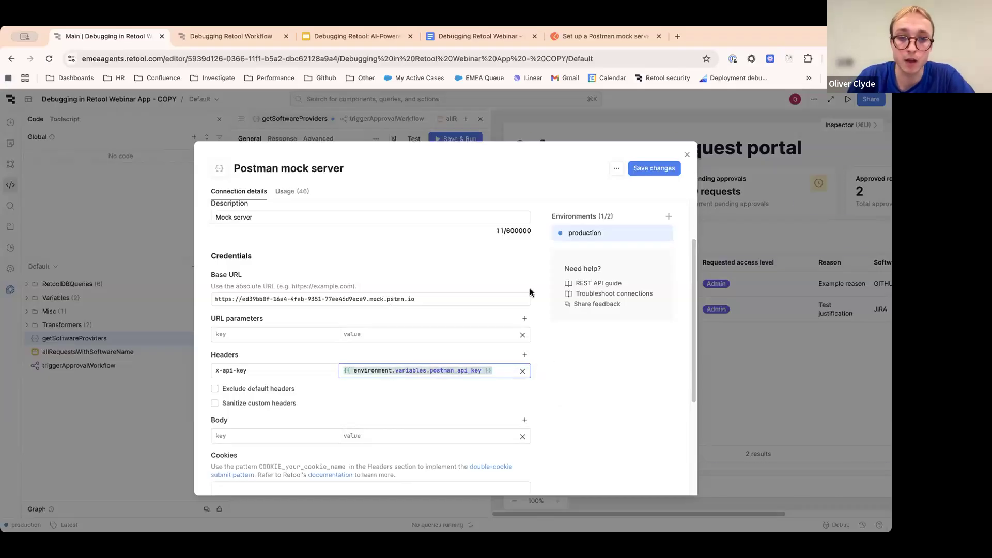
left_click(687, 156)
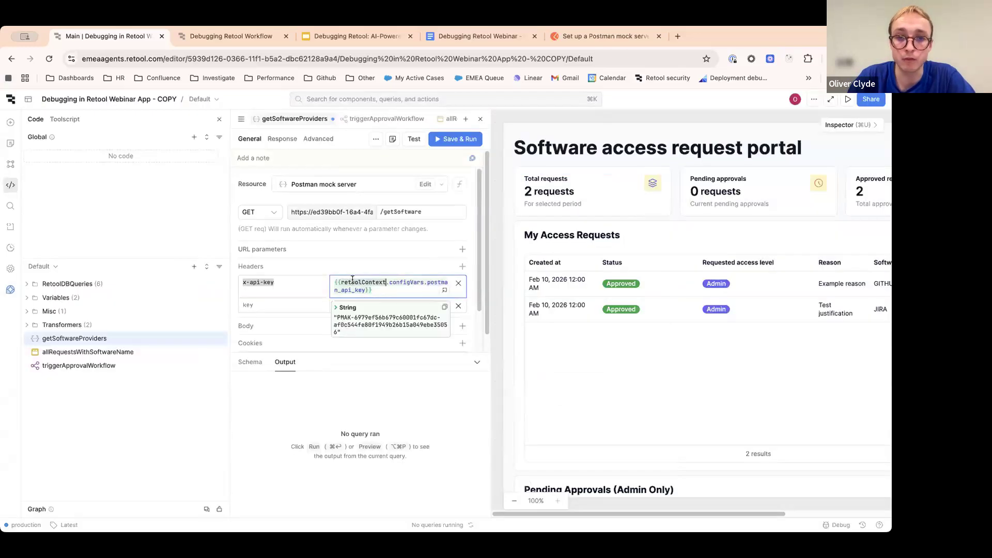
- Reopen the Postman mock server resource's connection details briefly, and return to the query's x-api-key header value
left_click(423, 184)
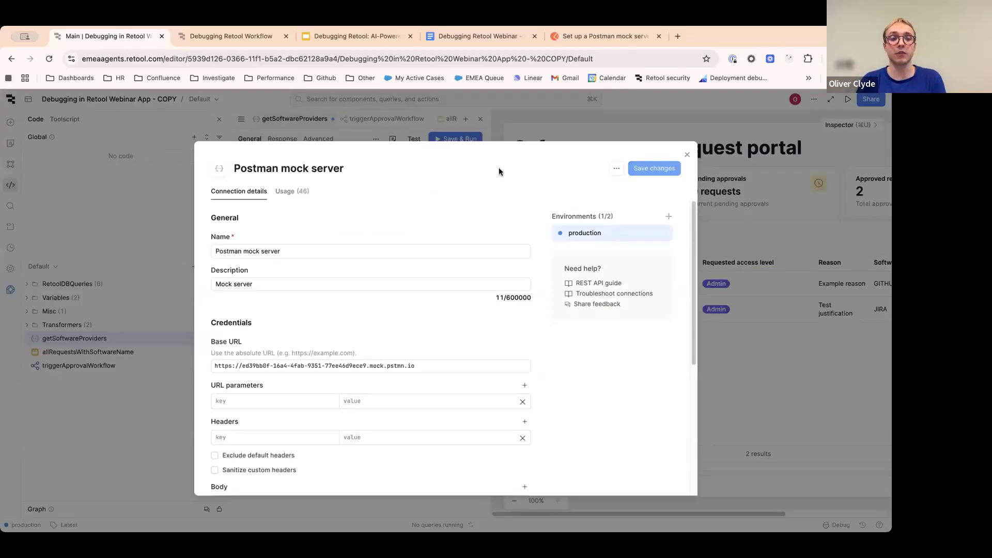
left_click(687, 155)
left_click(367, 282)
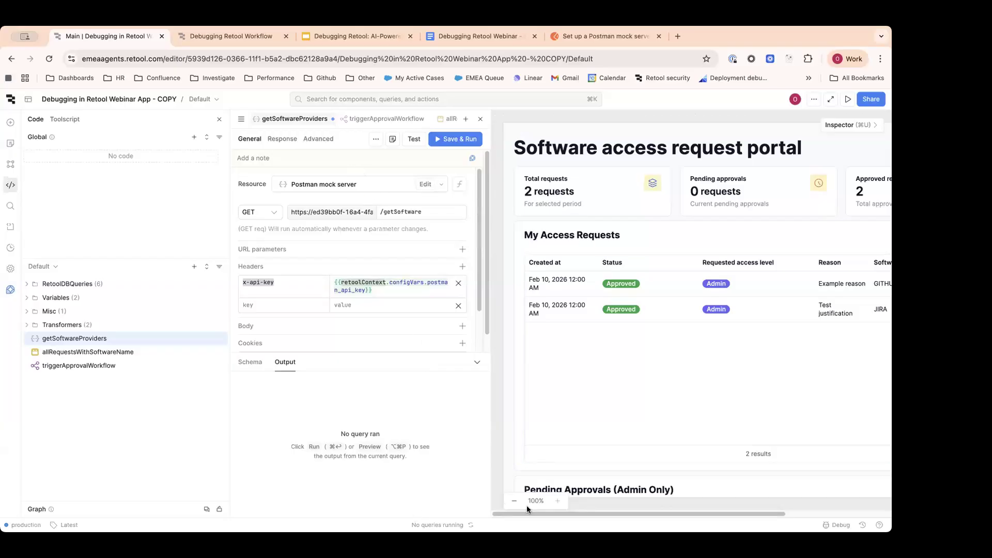
- Open the debug tools and examine the query execution timeline, repositioning the window and briefly checking the console
left_click(834, 525)
left_click_drag(672, 145, 580, 140)
left_click(256, 144)
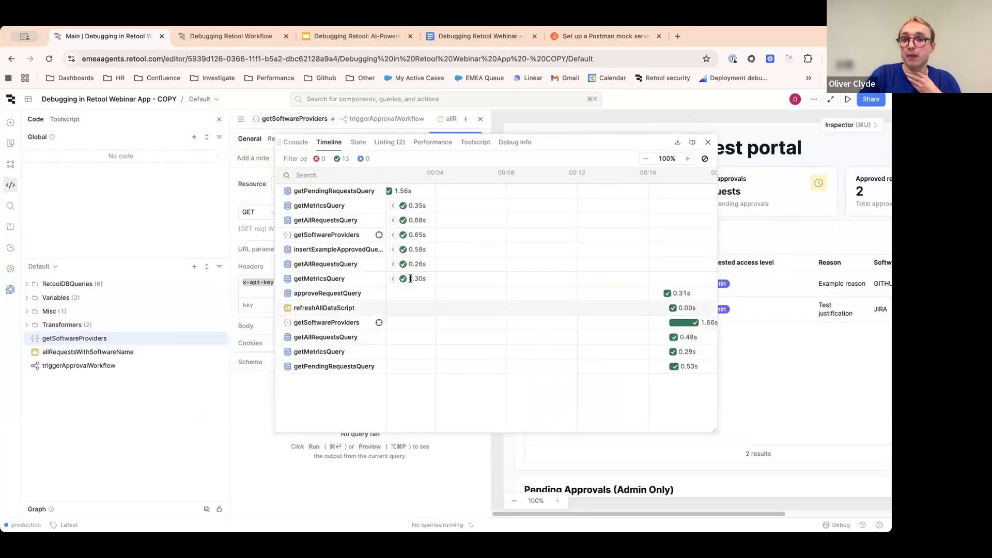
left_click_drag(302, 145, 327, 164)
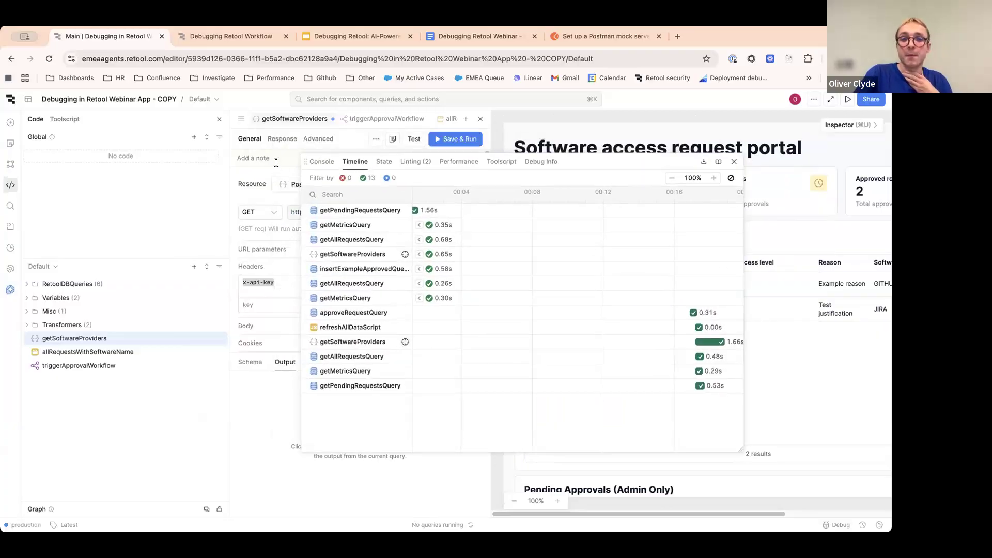
left_click(322, 162)
left_click(355, 162)
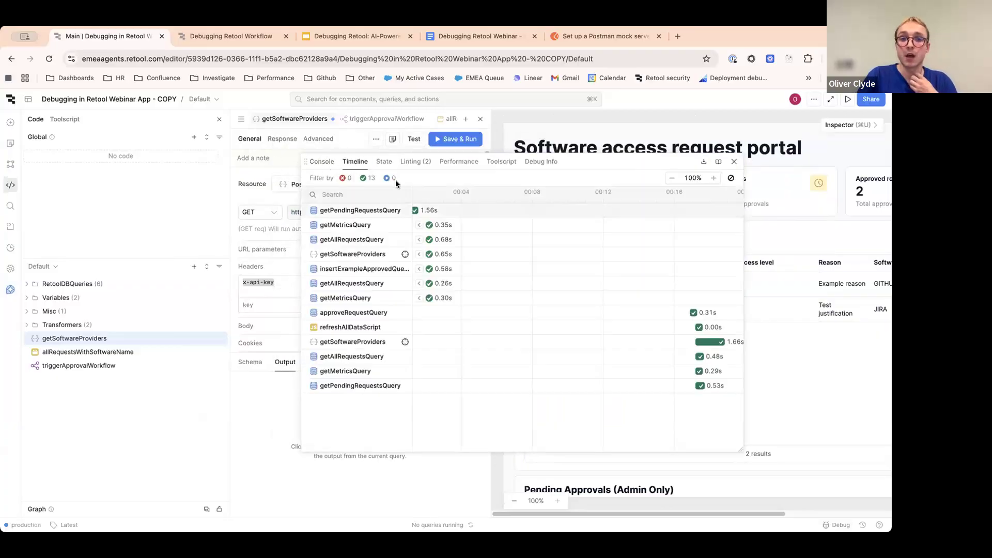
- Reload the app with the debug window widened and inspect the timeline of queries run on page load
left_click_drag(743, 223, 813, 222)
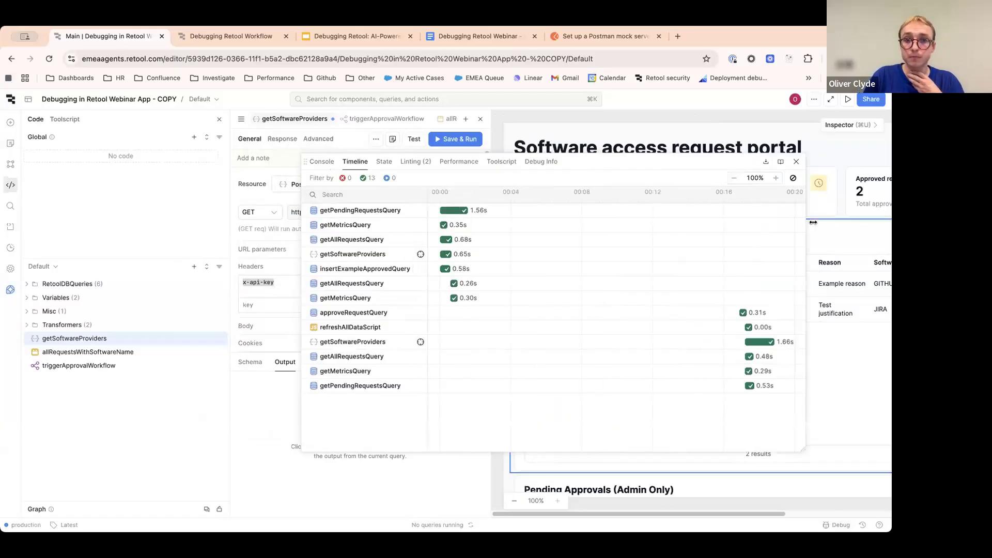
left_click_drag(551, 158, 591, 181)
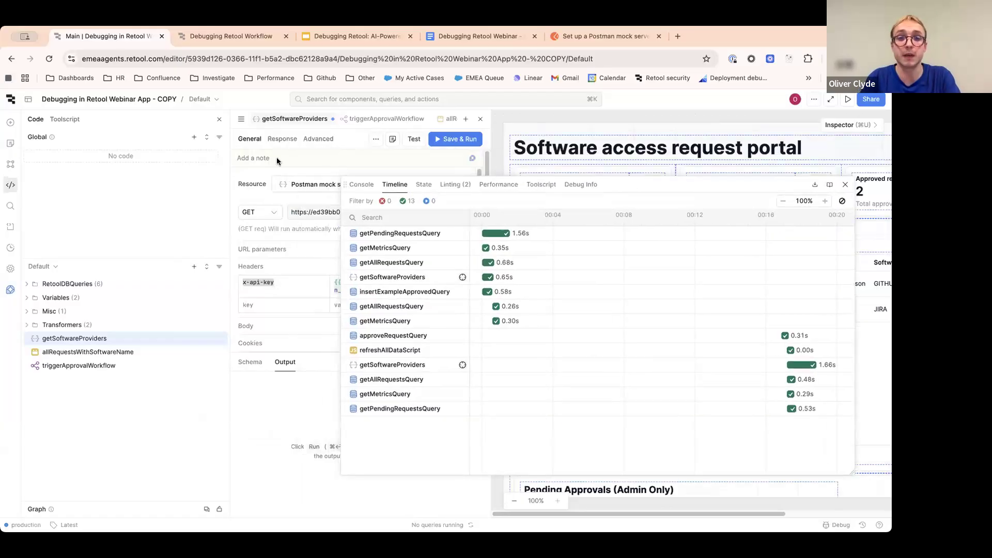
key("super+r")
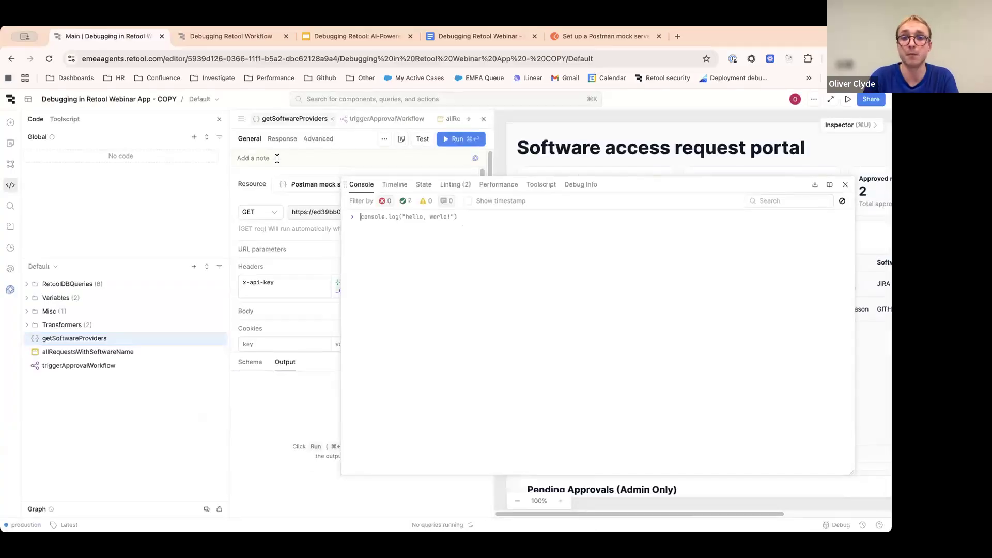
left_click(391, 188)
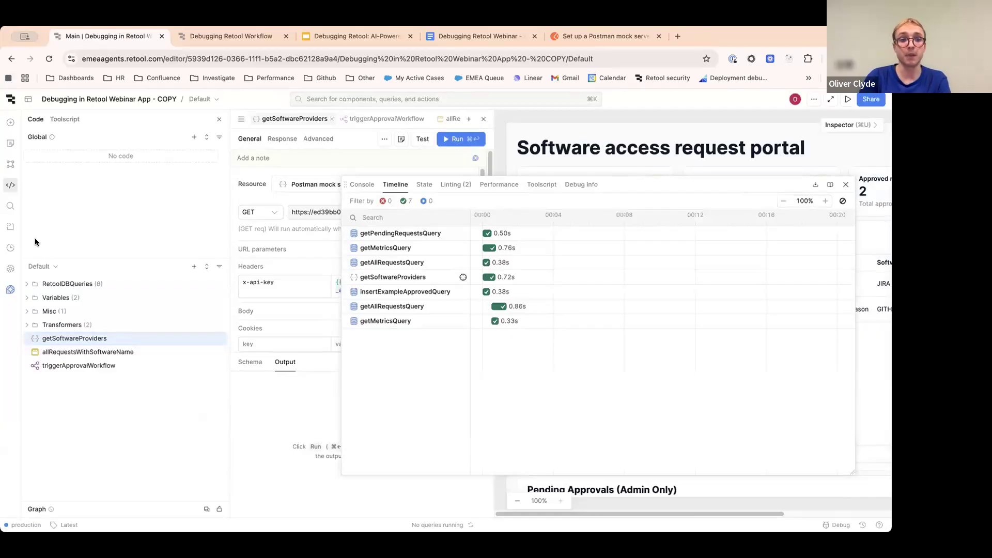
- Expand the RetoolDBQueries folder and review approveRequestQuery's settings through to its result transform and event handlers
left_click(40, 286)
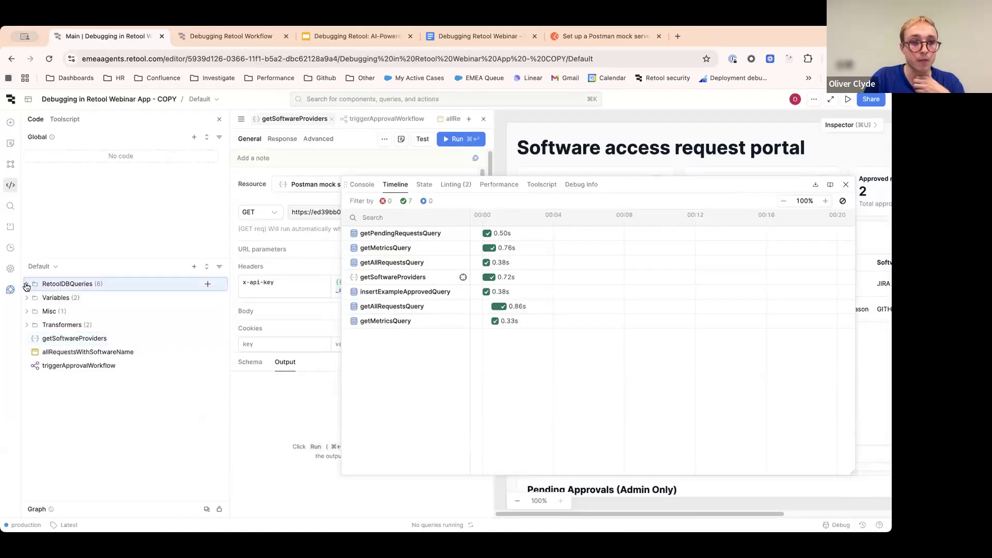
left_click(26, 287)
left_click(171, 297)
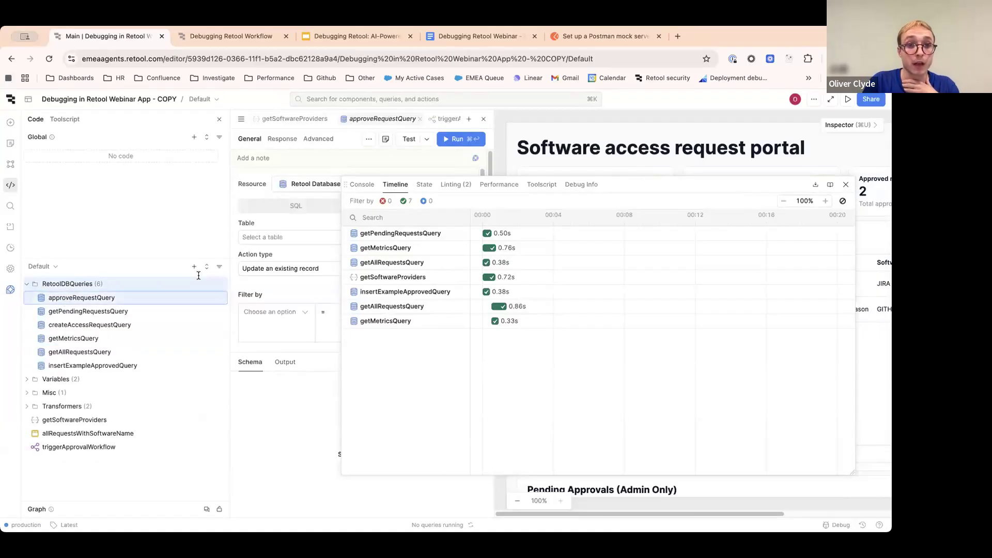
left_click_drag(611, 186, 712, 155)
scroll(317, 309, "down", 2)
scroll(318, 309, "down", 6)
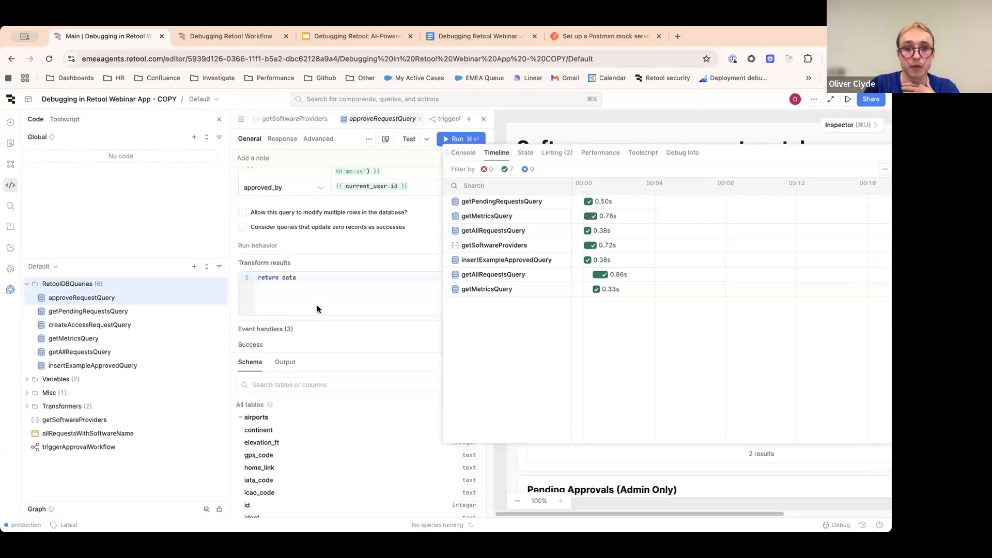
- Open getAllRequestsQuery and examine its SQL and run behavior setting
left_click(77, 352)
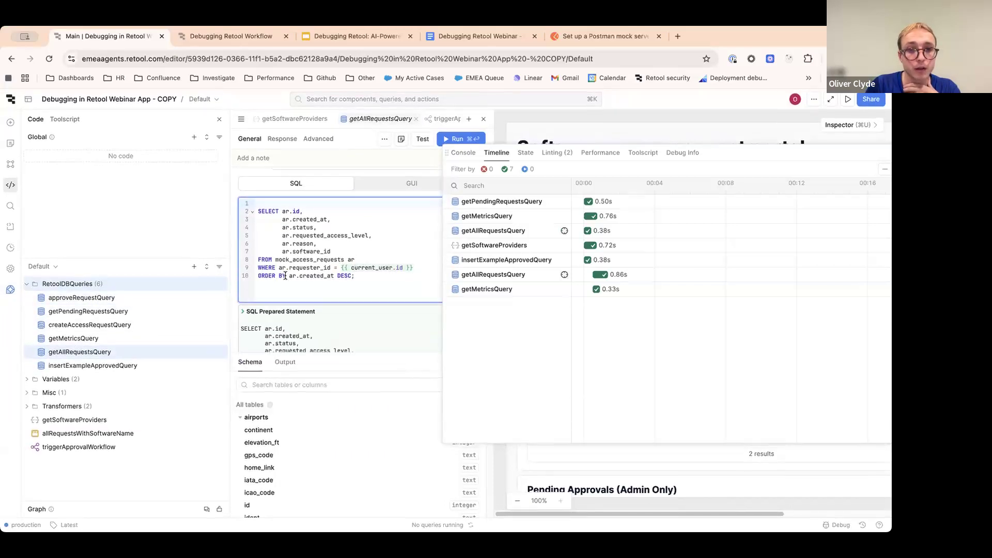
left_click(237, 323)
scroll(265, 323, "down", 1)
left_click(265, 323)
scroll(266, 336, "down", 2)
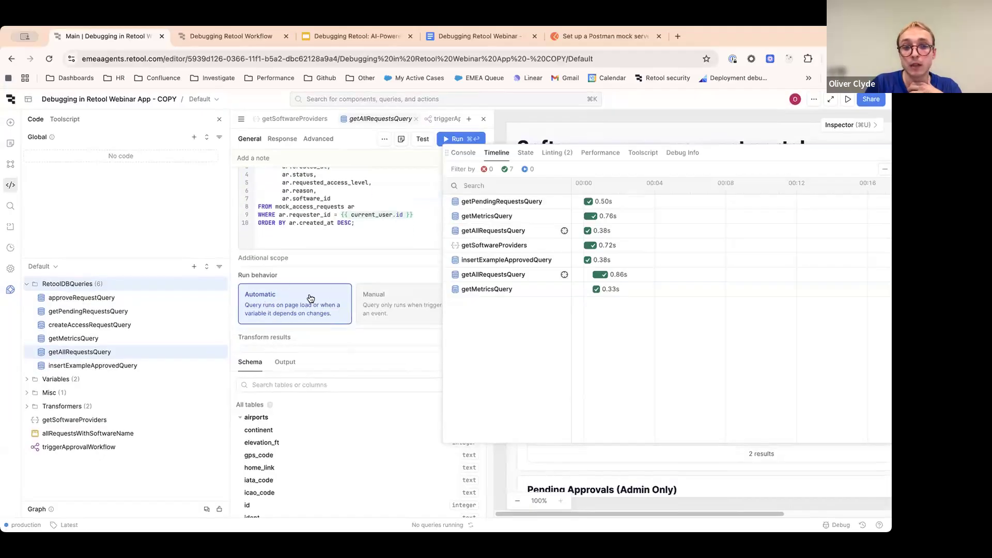
scroll(310, 299, "down", 1)
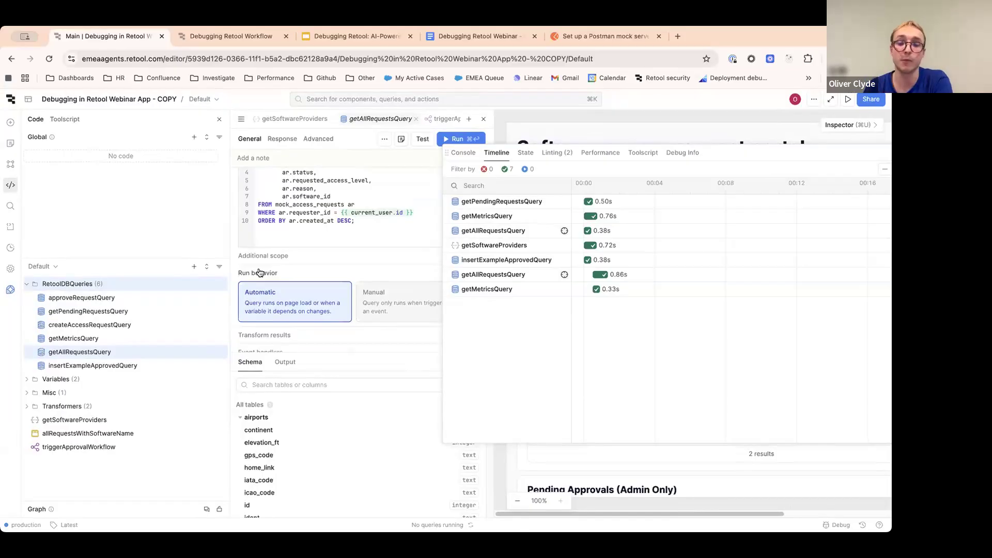
- Review the full page-load query timeline once more and close the debug tools
left_click(671, 152)
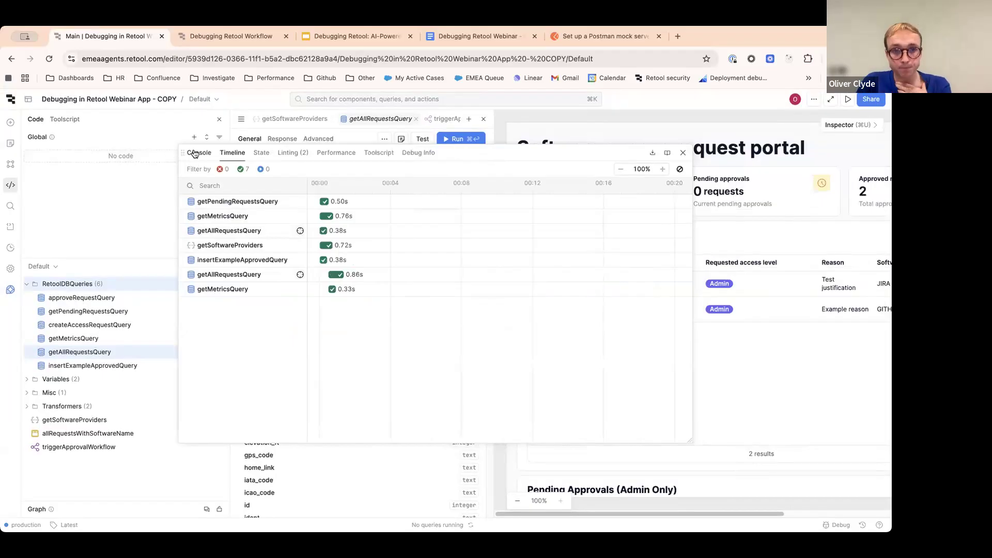
mouse_move(271, 201)
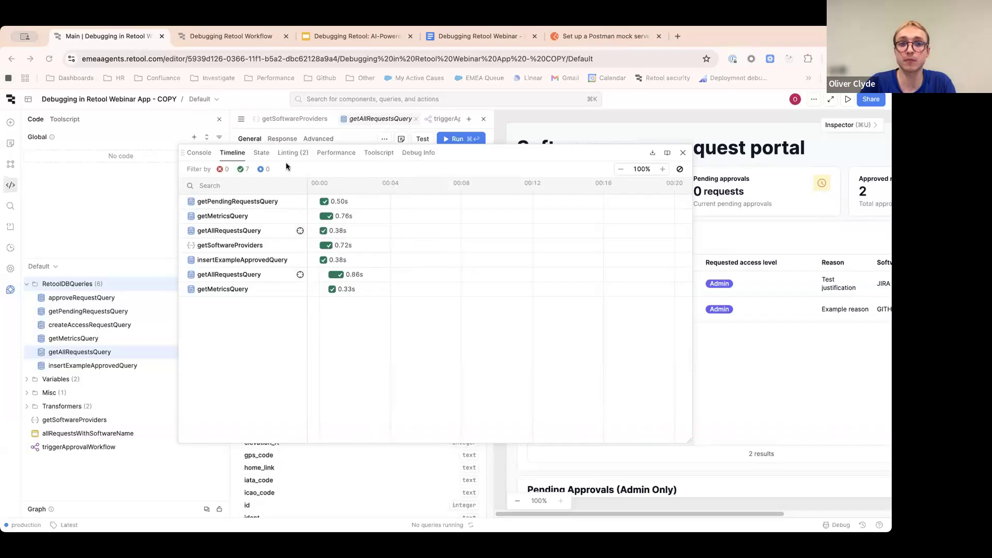
left_click(684, 153)
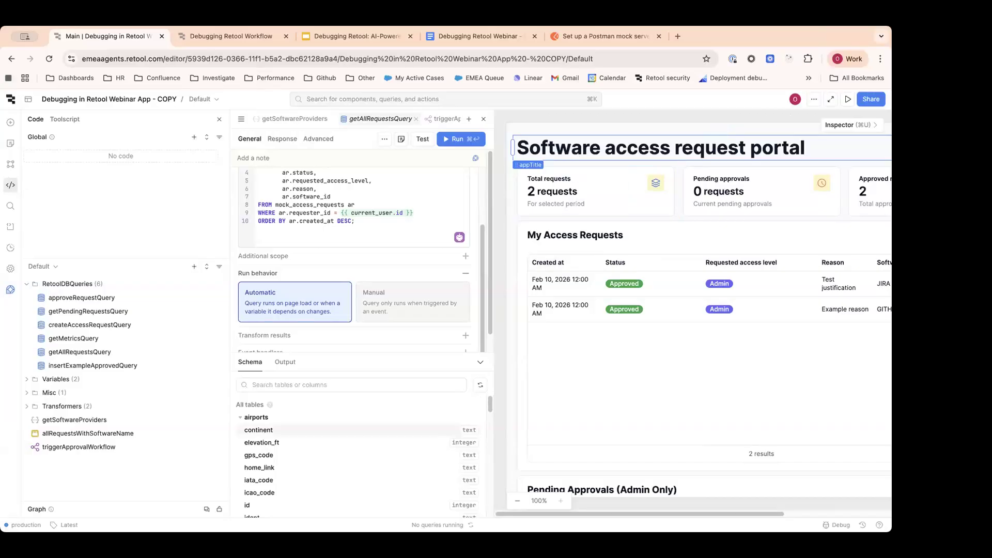
- Switch to the Google Slides deck, start the slideshow and advance to the Retool Summit London slide
left_click(362, 36)
left_click(719, 105)
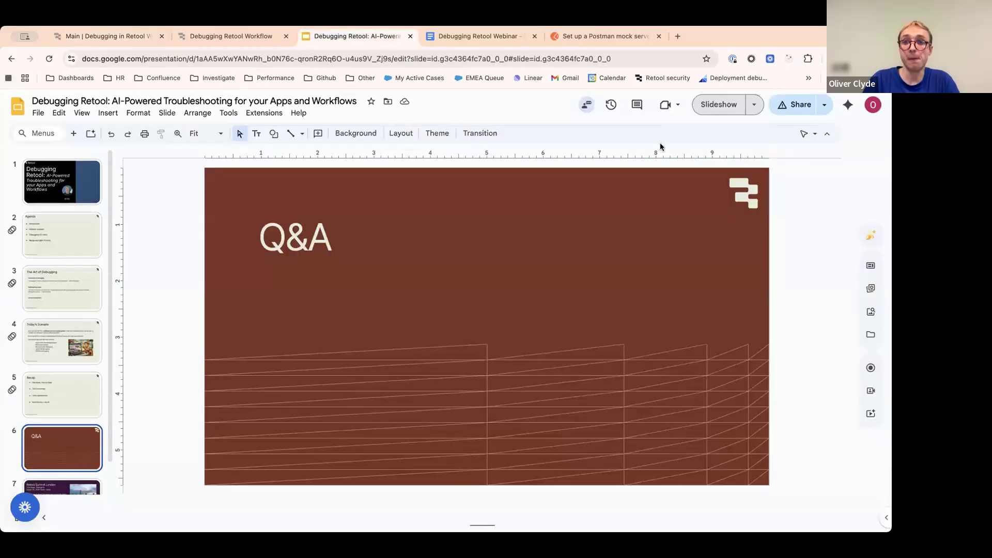
key("Right")
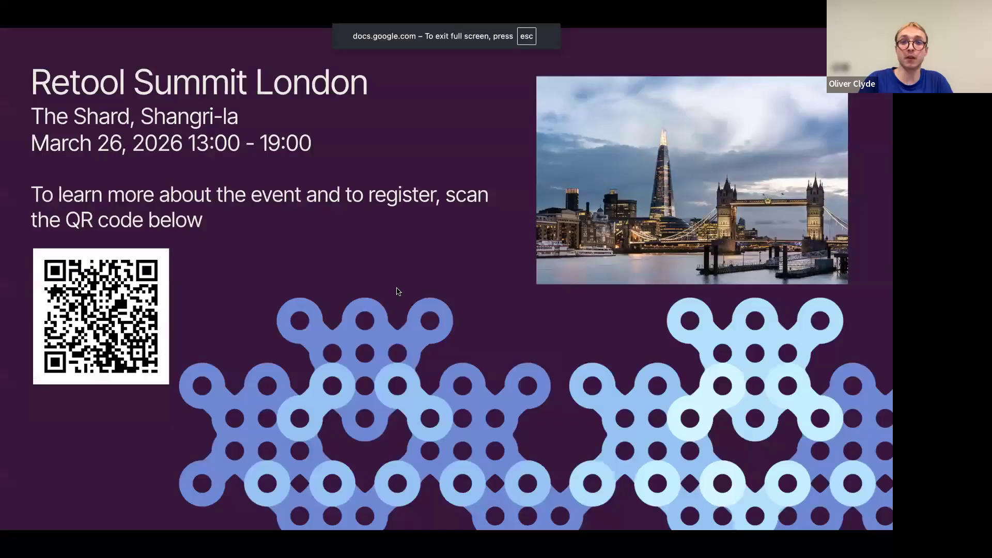